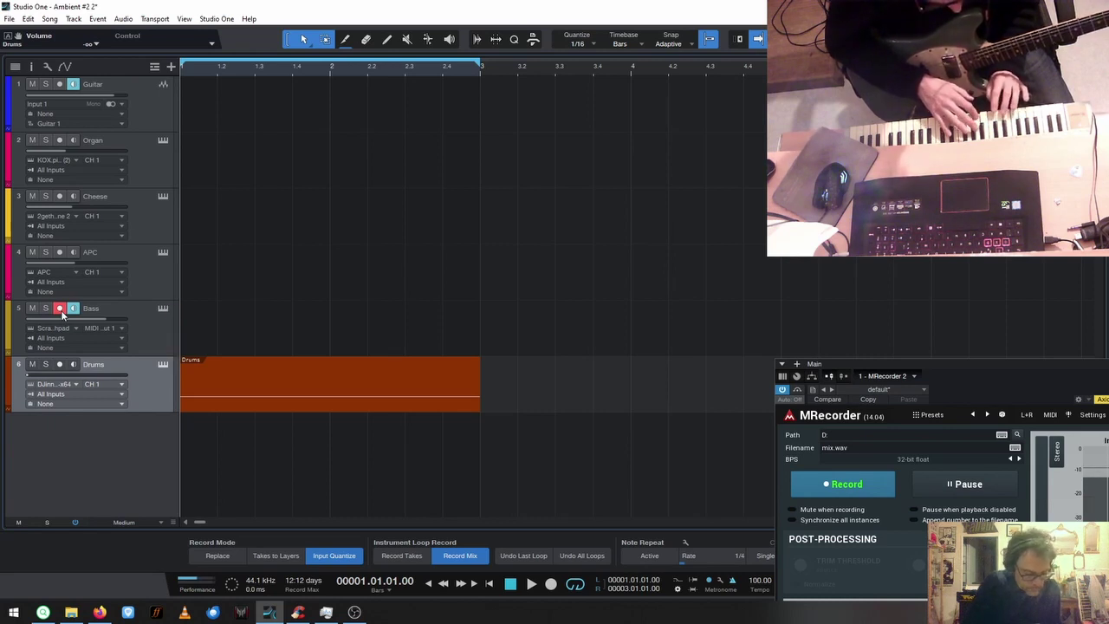
Record a two-bar bass loop on the armed Bass track.
key(KP_Multiply)
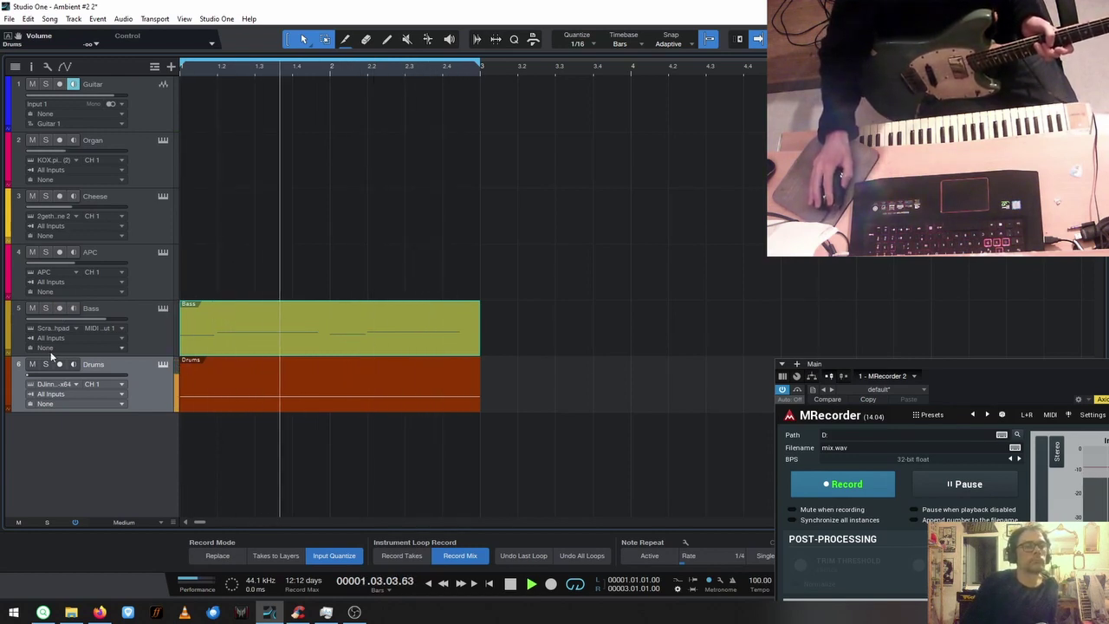
Raise the Drums track volume to -4.5 dB and arm the Cheese track for recording.
drag(30, 378, 95, 370)
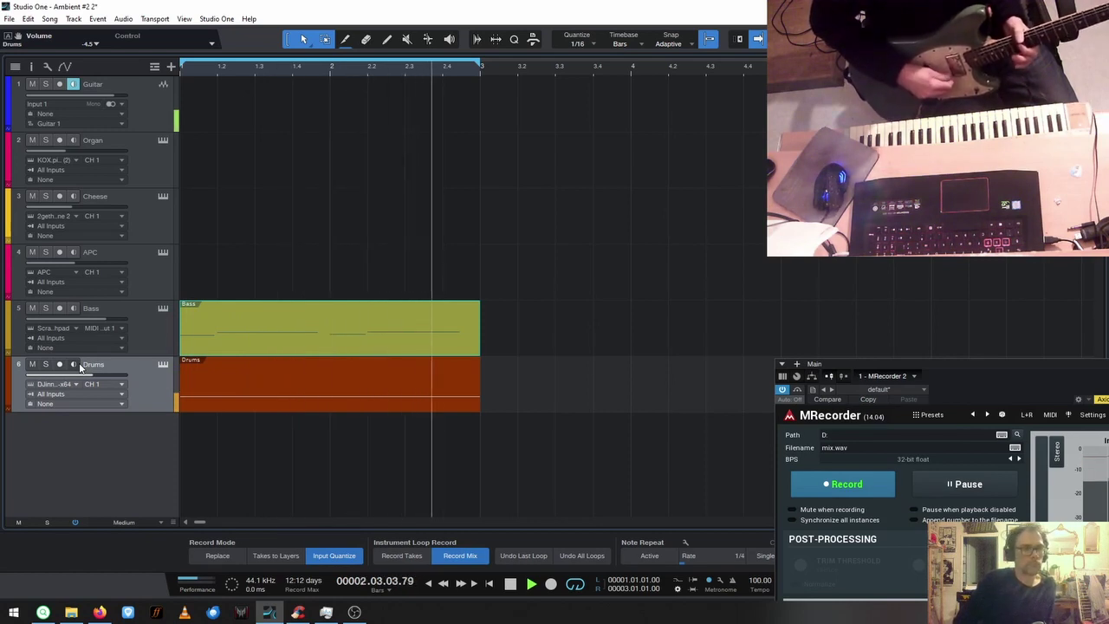
click(59, 196)
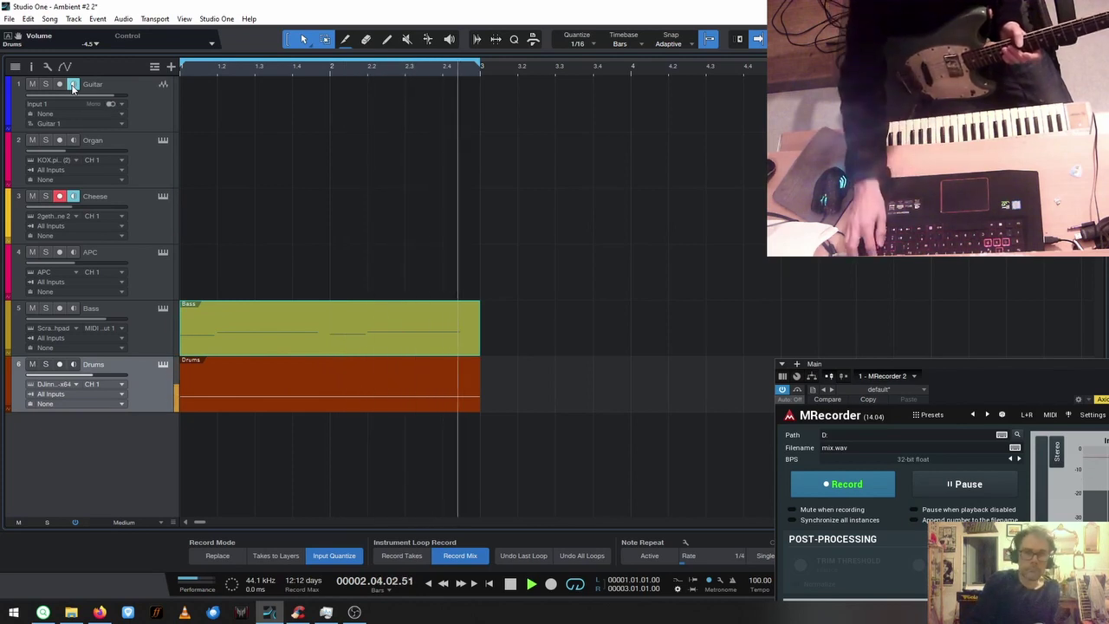
key(KP_Multiply)
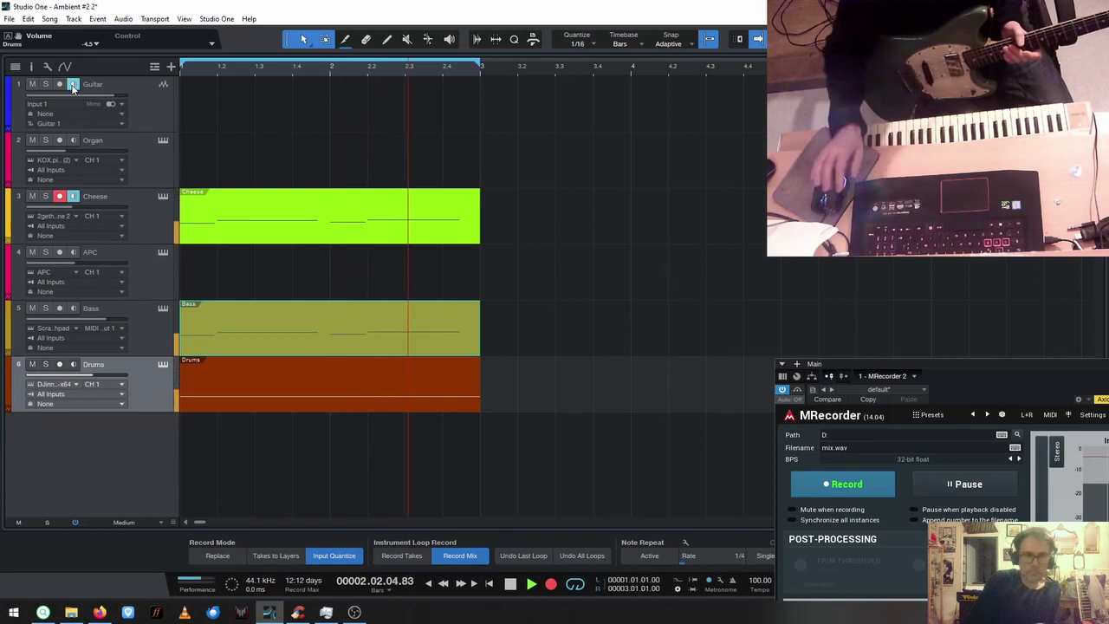
key(space)
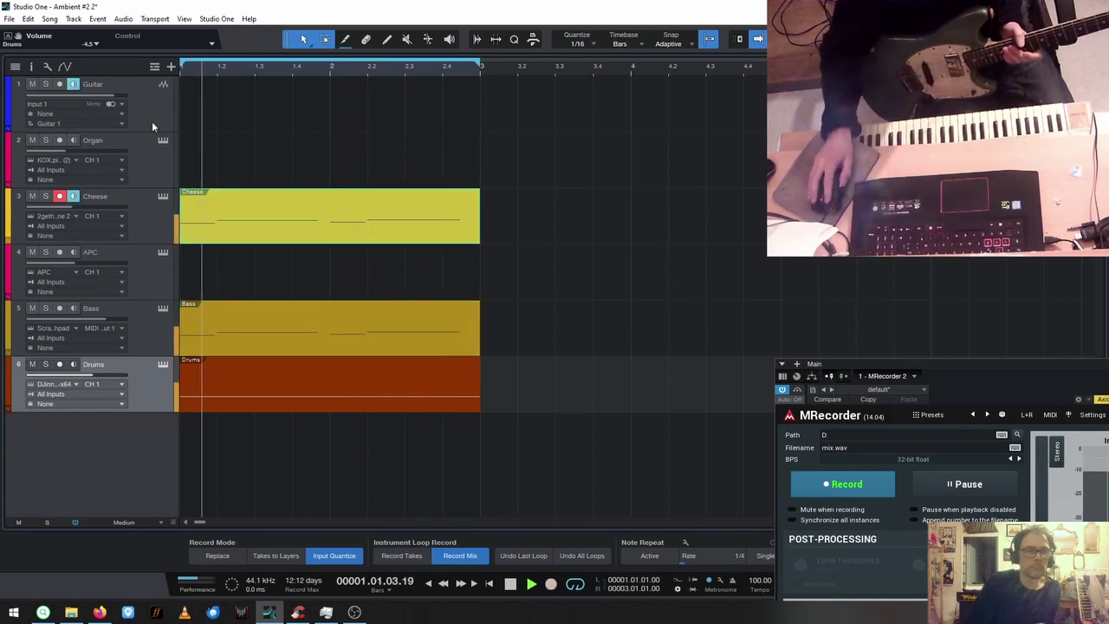
click(314, 245)
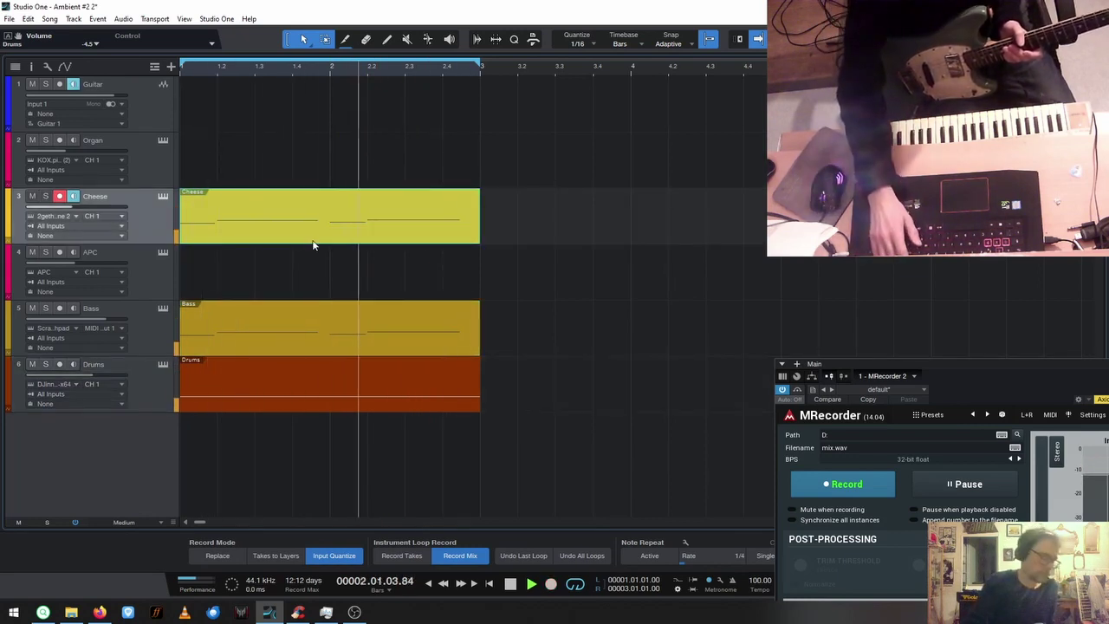
key(Delete)
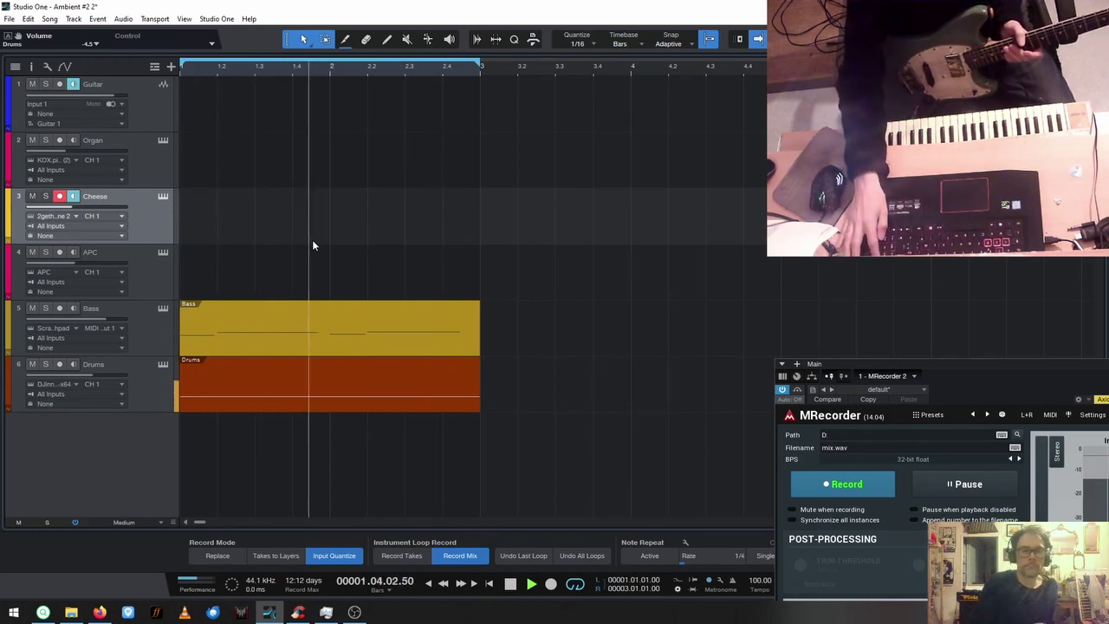
Record a two-bar loop of held notes on the Cheese track, ending the recording while playback continues.
key(KP_Multiply)
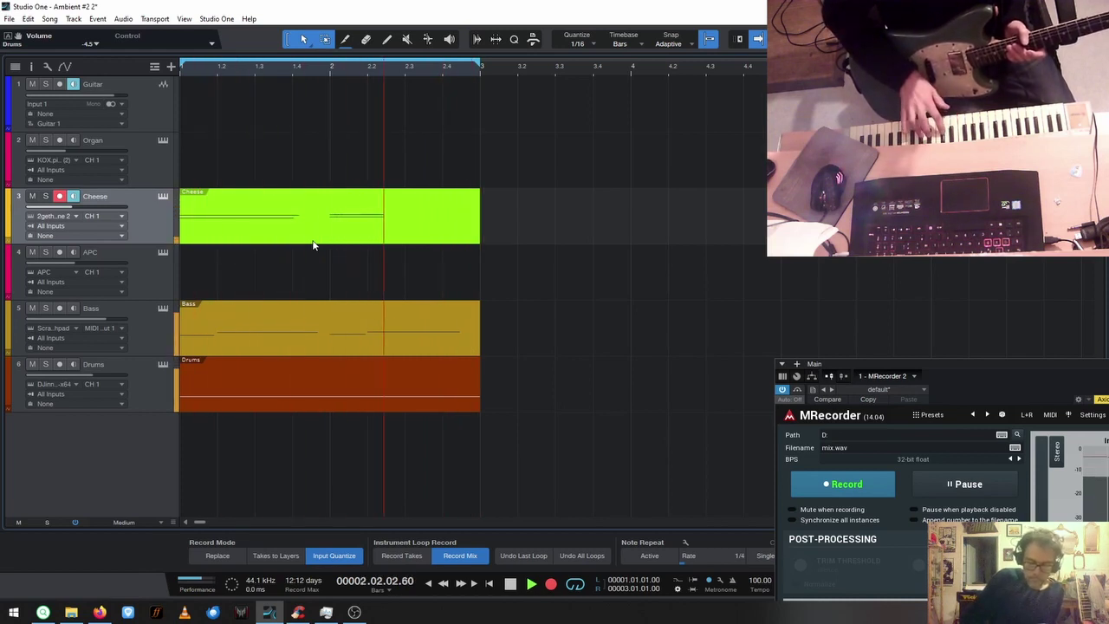
key(KP_Multiply)
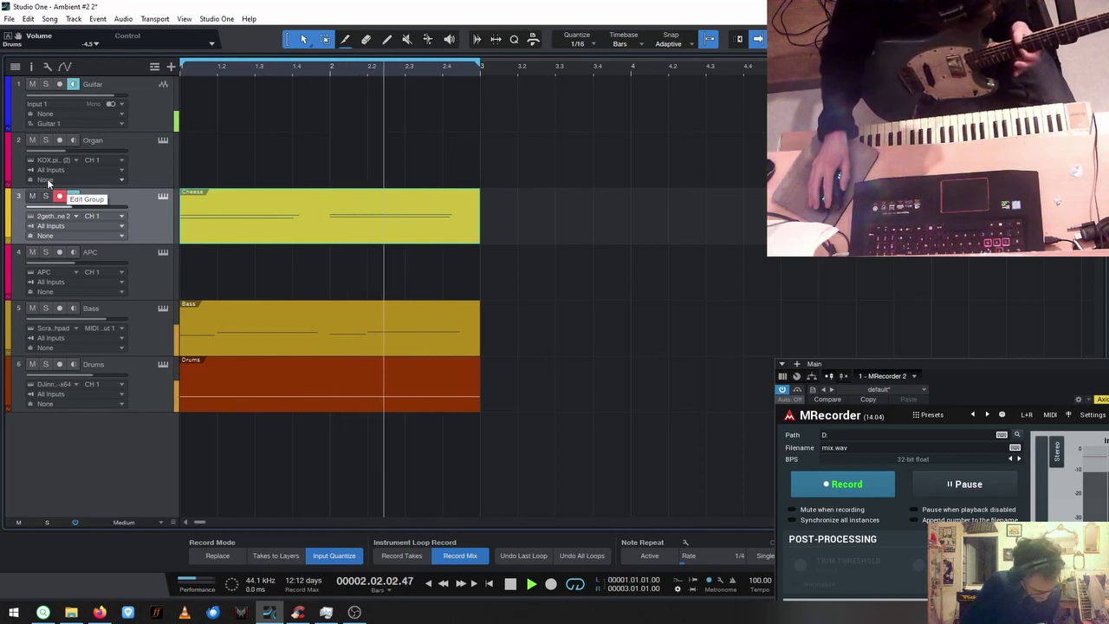
Switch record arming from the Cheese track to Drums and on to Organ.
click(59, 364)
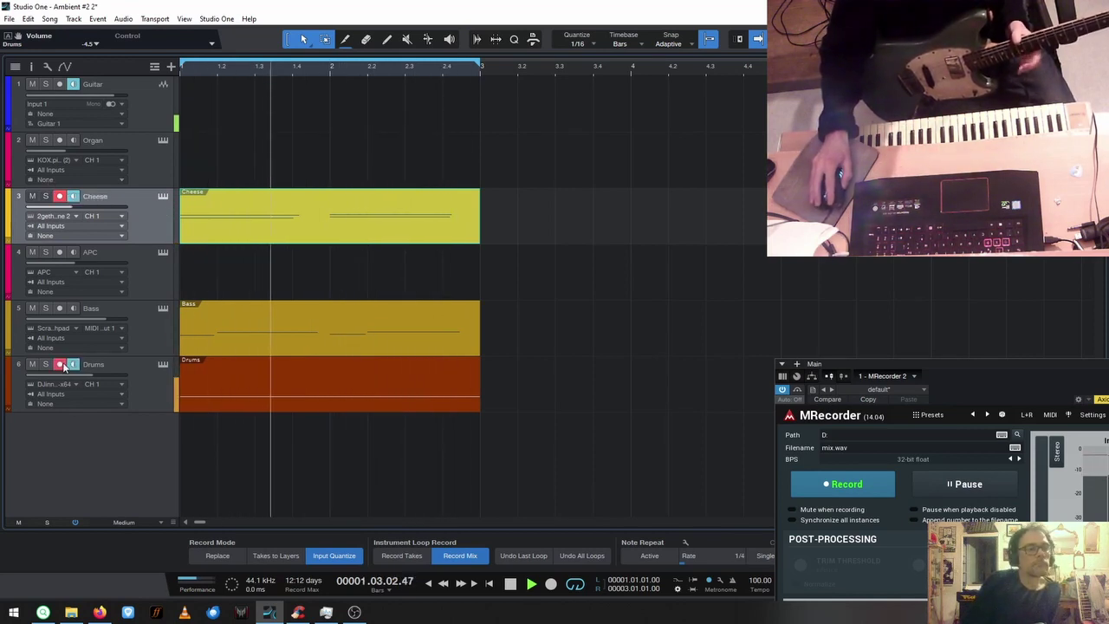
click(60, 196)
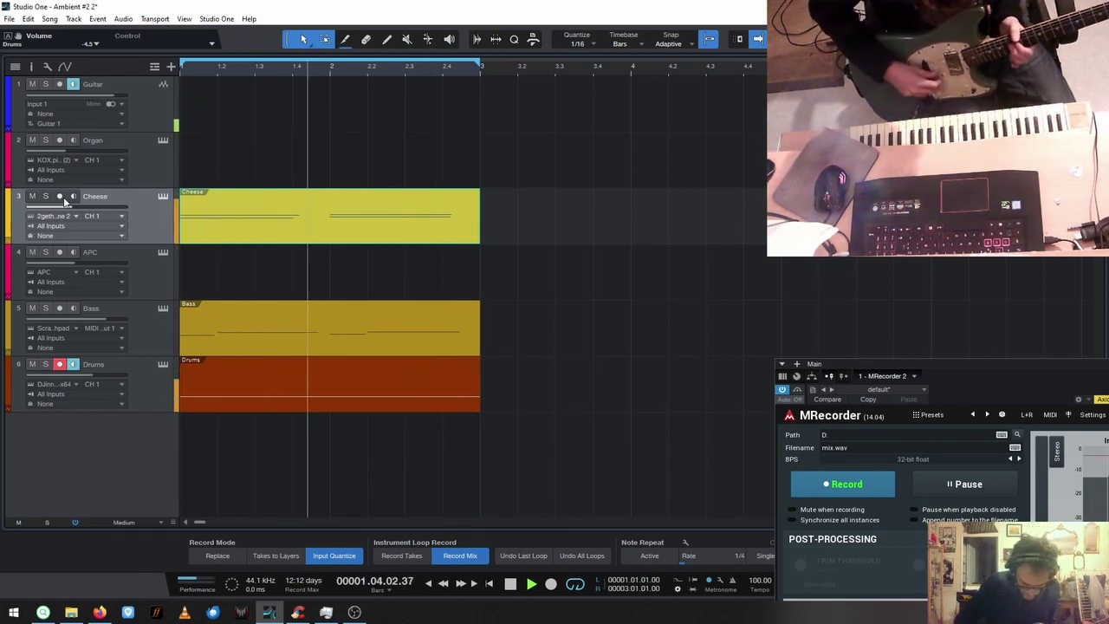
click(59, 364)
click(59, 140)
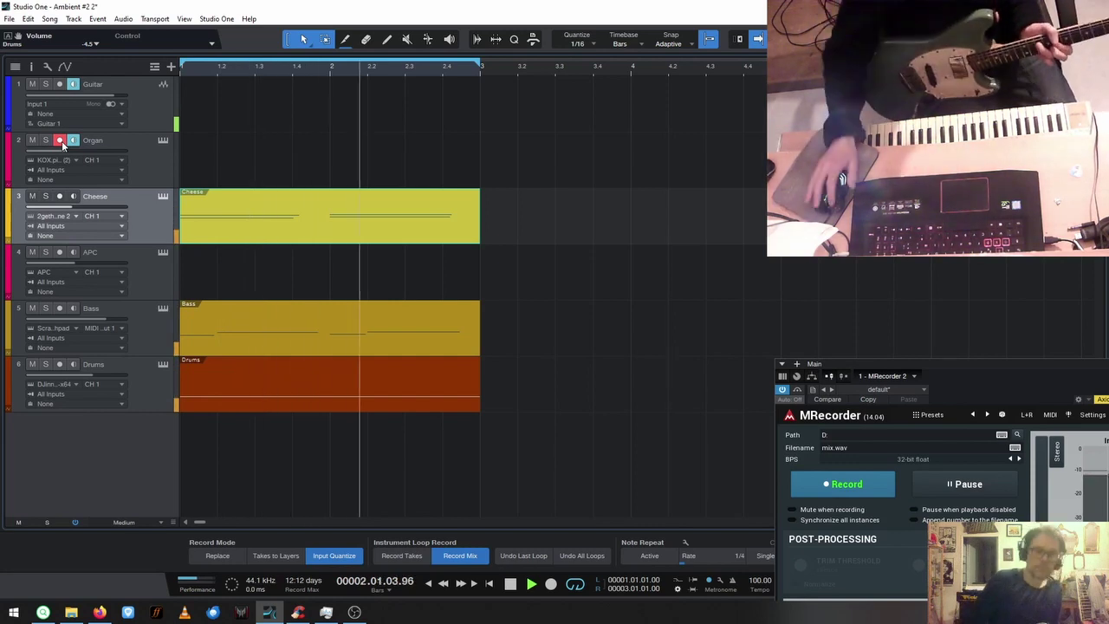
Switch record arming from Organ to Guitar and record a two-bar guitar loop.
click(60, 141)
click(60, 84)
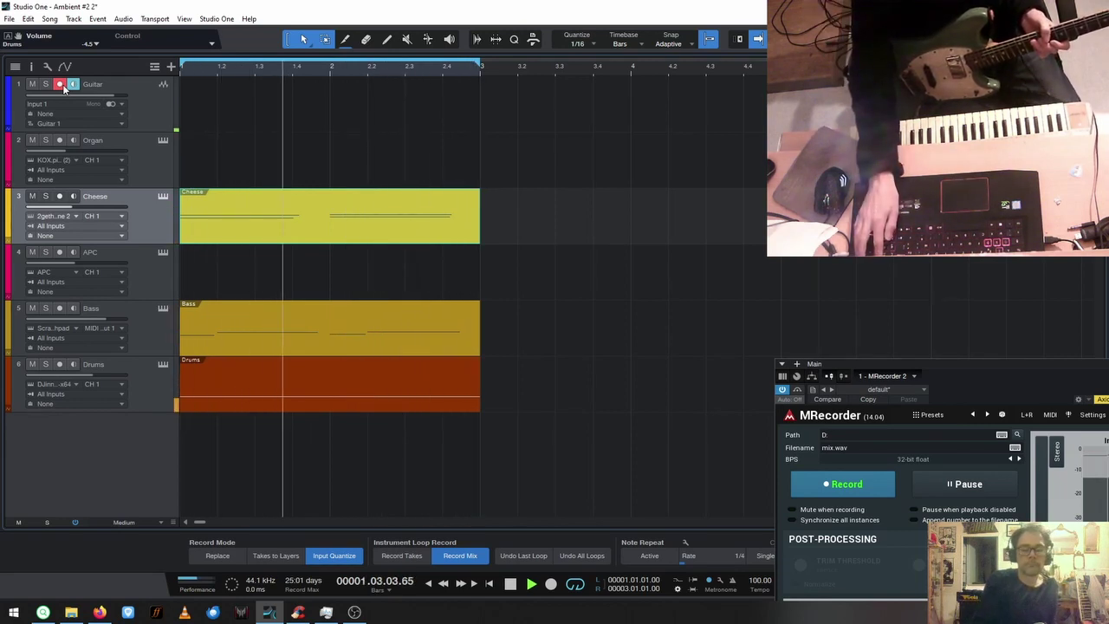
key(KP_Multiply)
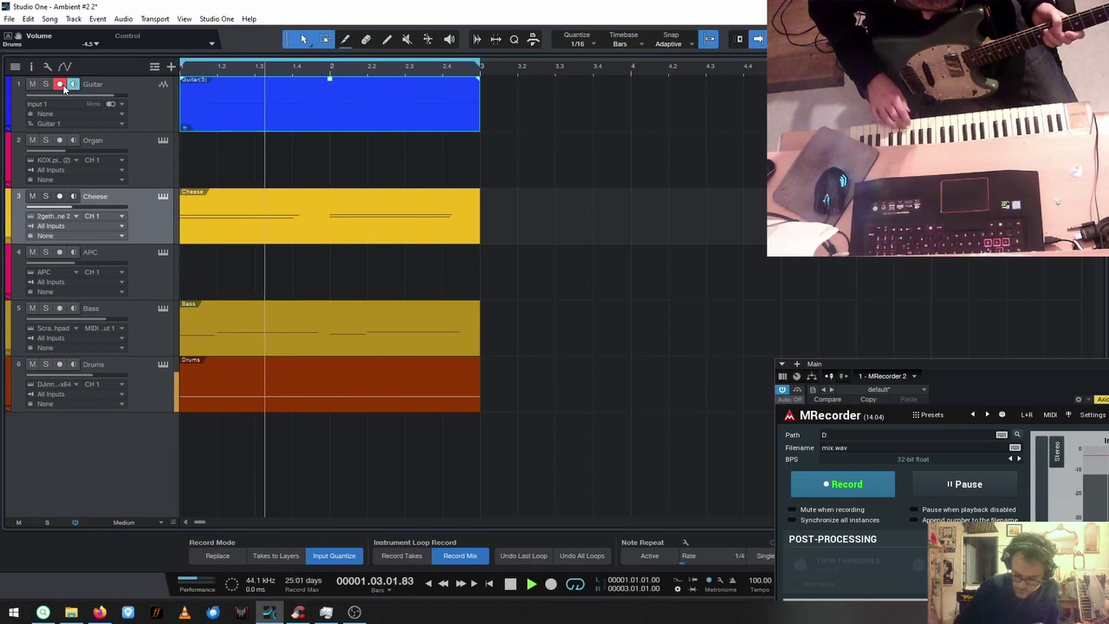
Switch record arming from Guitar to Organ and turn on input monitoring for the Guitar track.
click(59, 139)
click(56, 85)
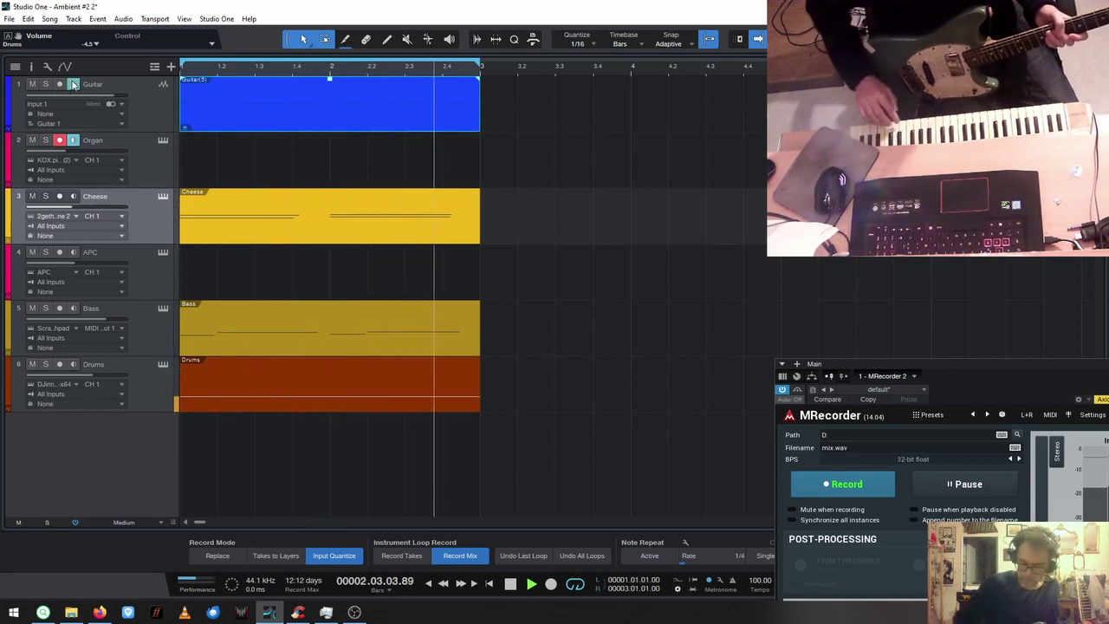
click(74, 84)
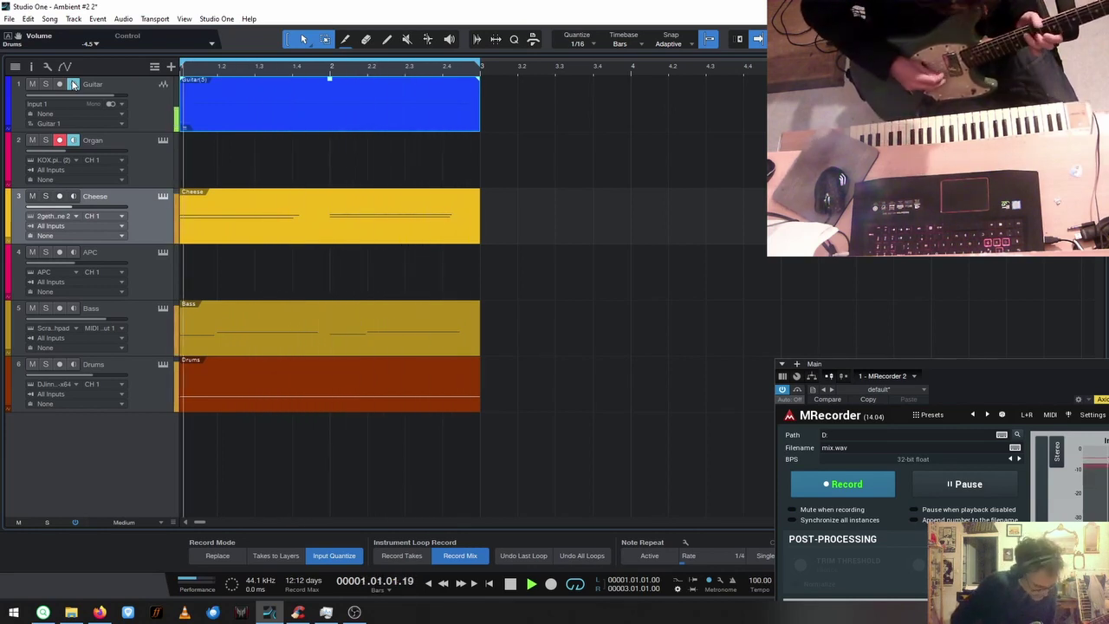
click(74, 84)
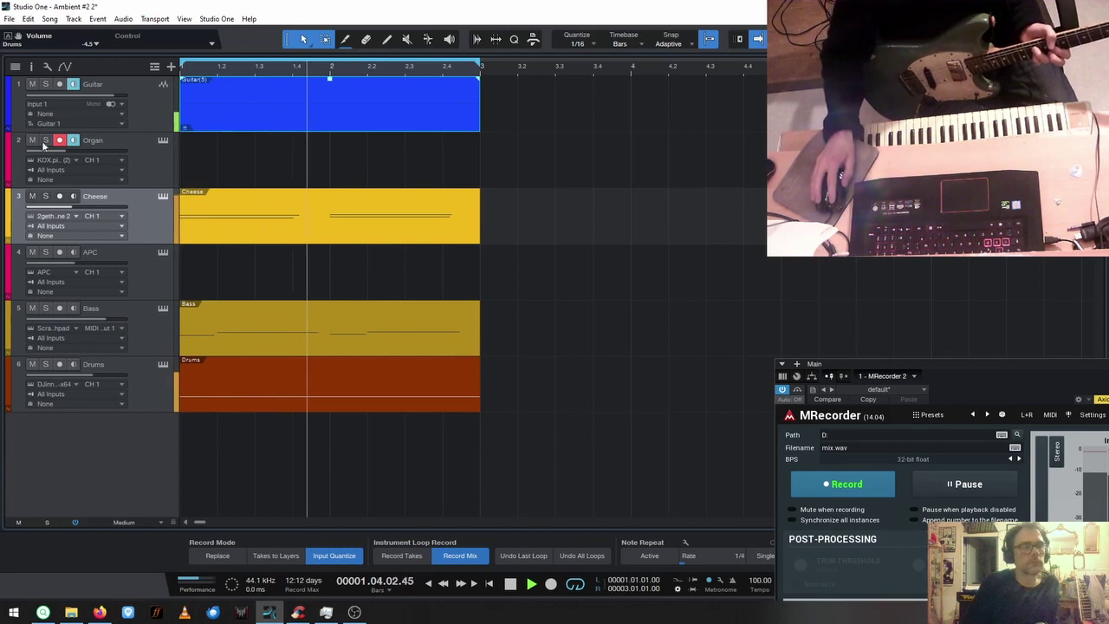
Mute the Cheese track and switch record arming from Organ to APC.
click(32, 197)
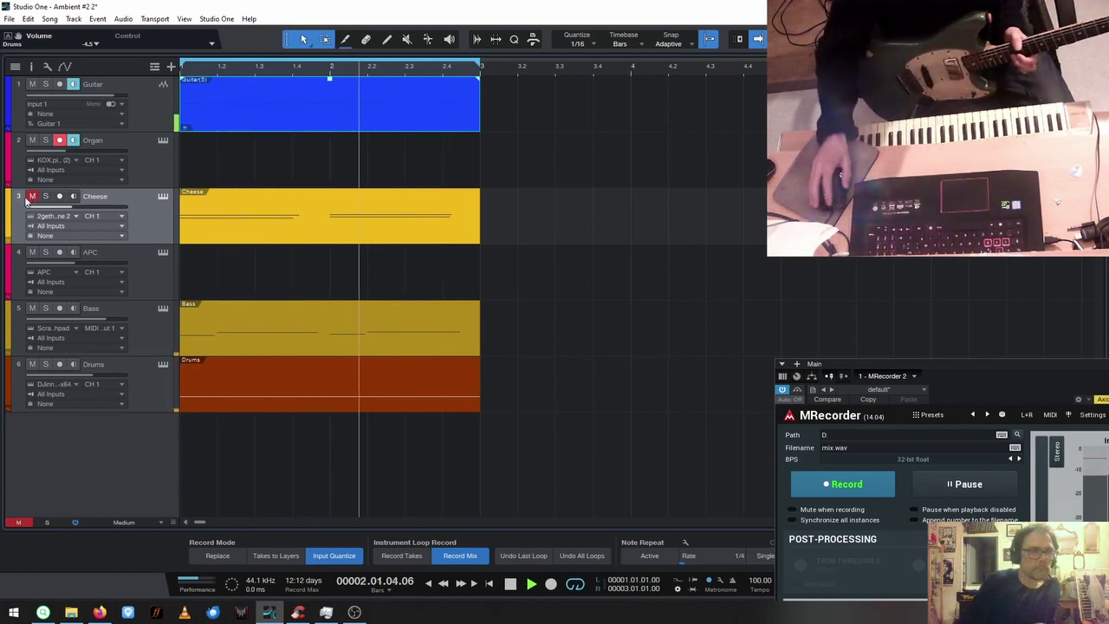
click(59, 252)
click(59, 139)
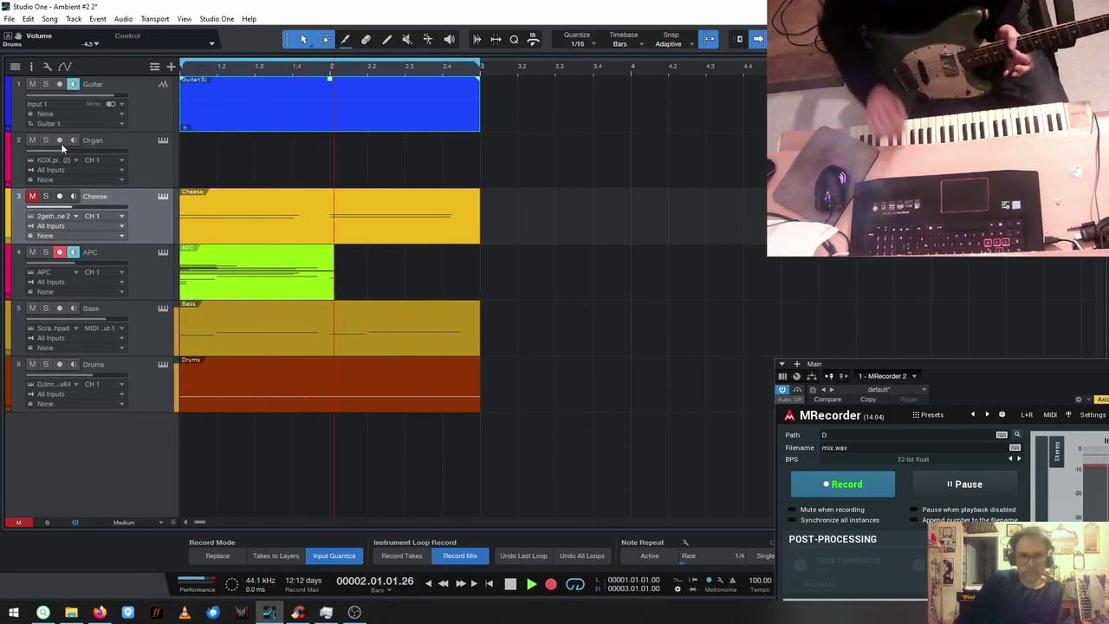
key(space)
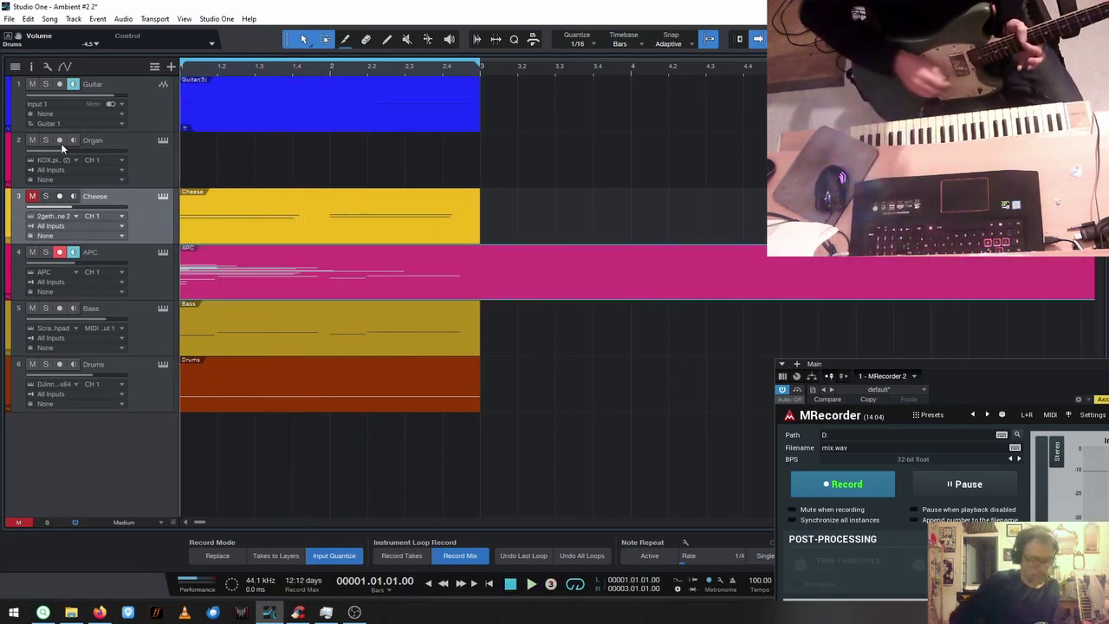
key(KP_Multiply)
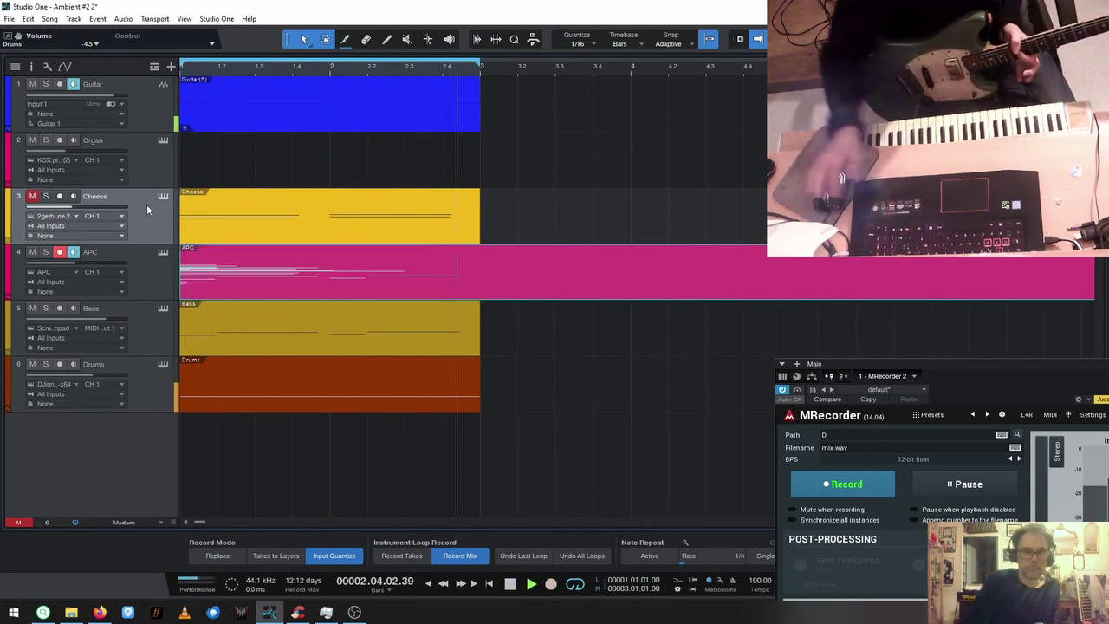
click(558, 278)
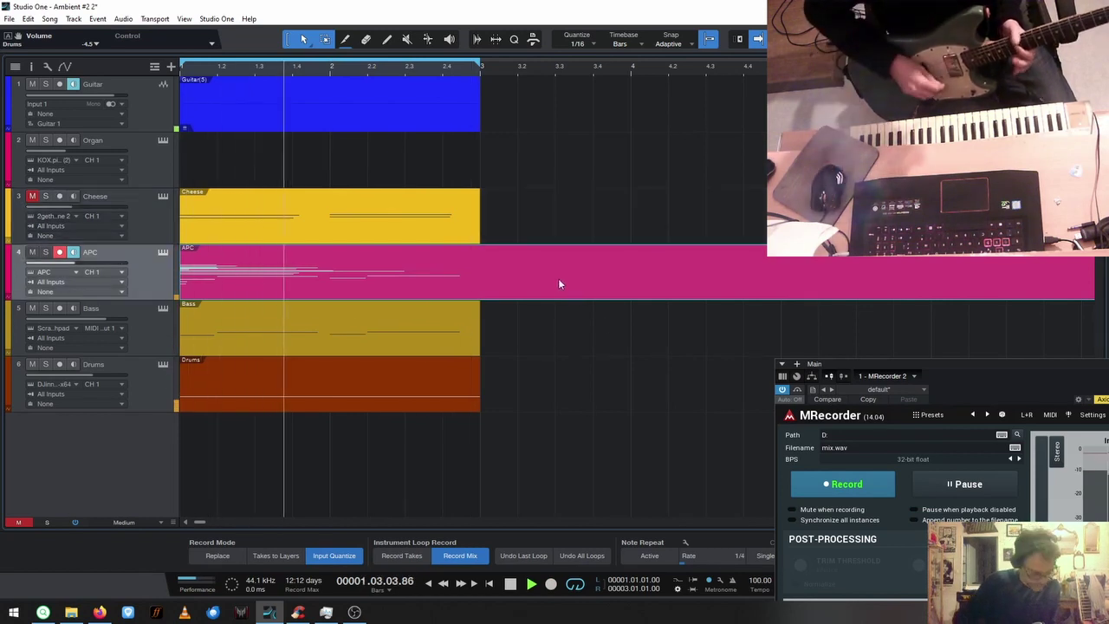
key(Delete)
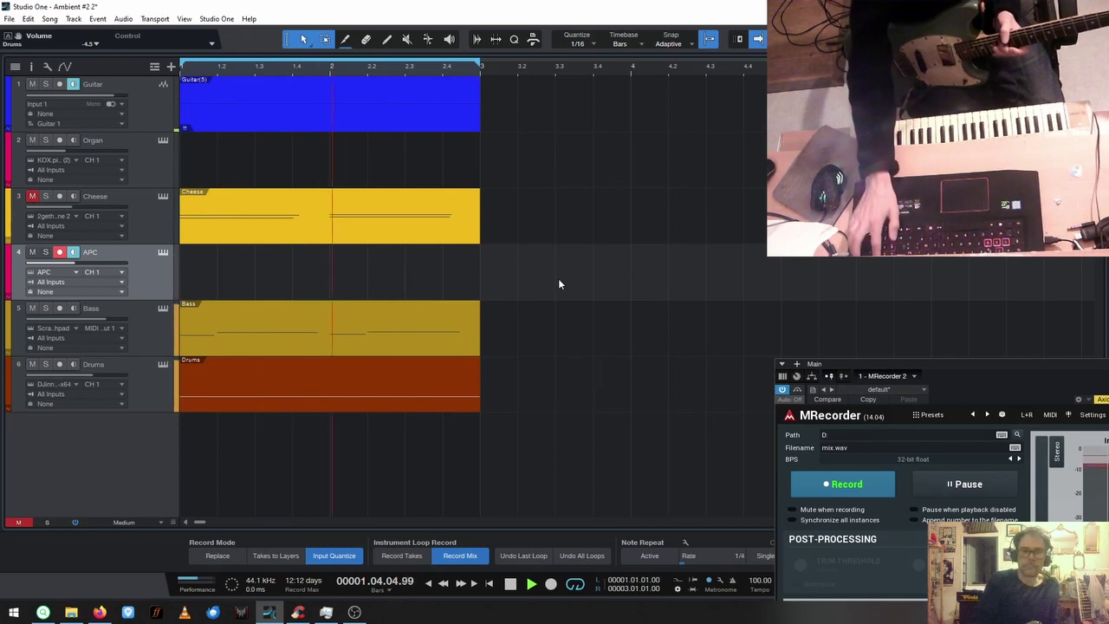
Record a two-bar loop on the APC track and switch record arming from APC to Organ.
key(KP_Multiply)
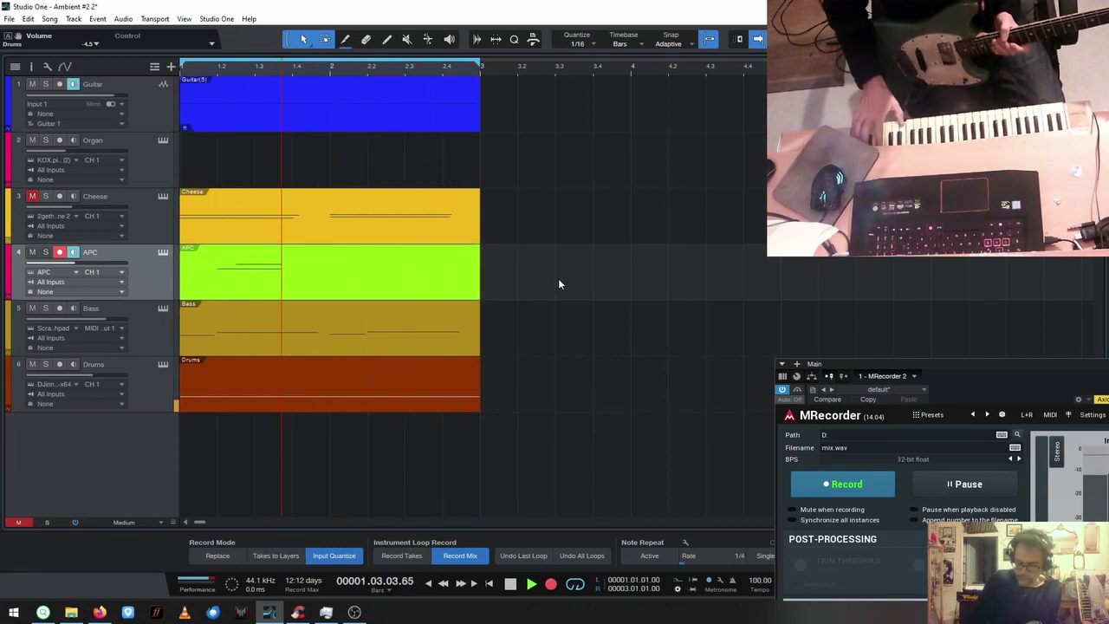
key(KP_Multiply)
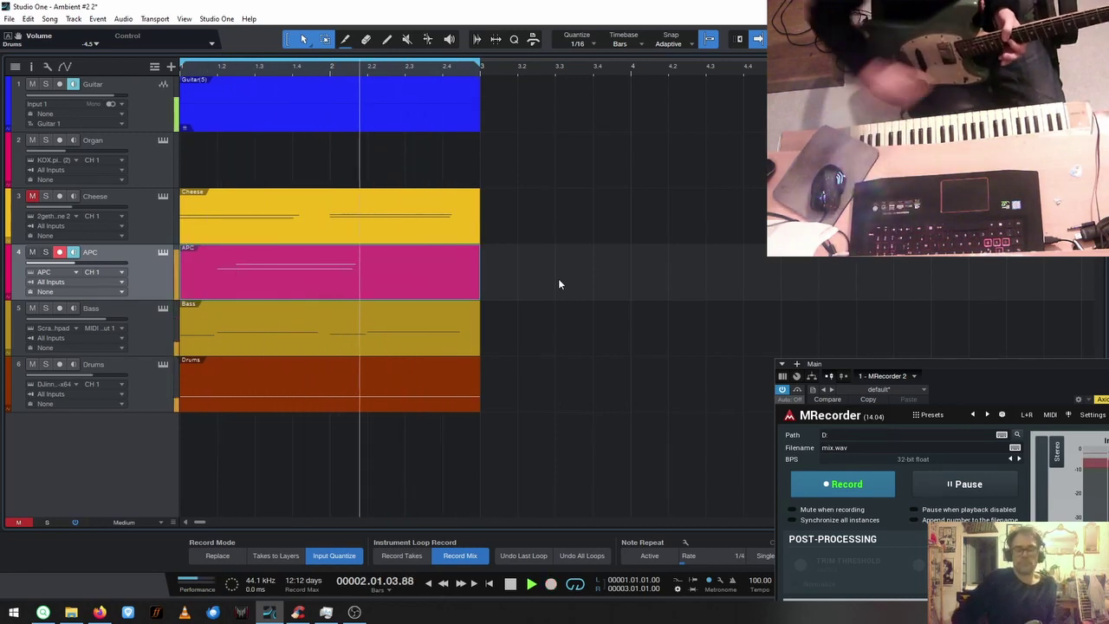
click(59, 252)
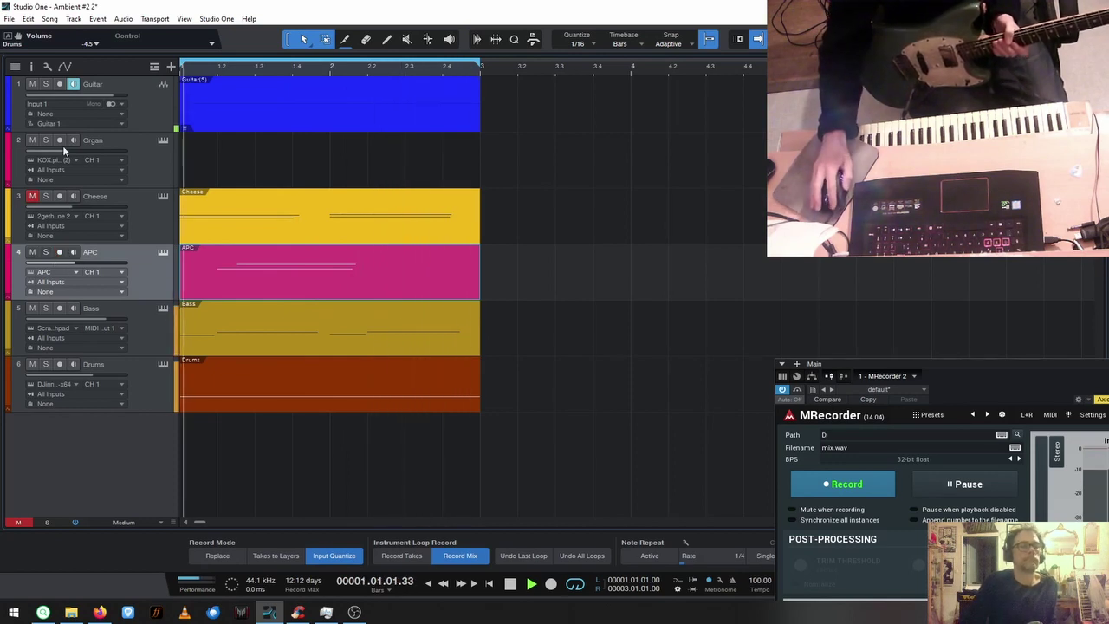
click(59, 140)
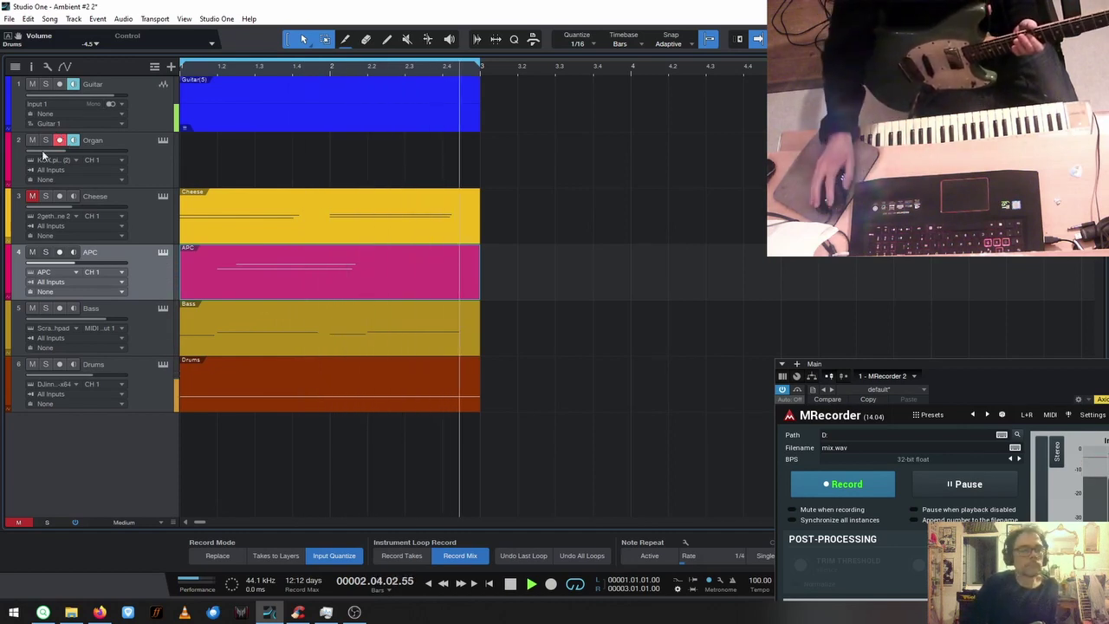
Mute the APC track and fade the Bass track volume down to -∞.
click(32, 253)
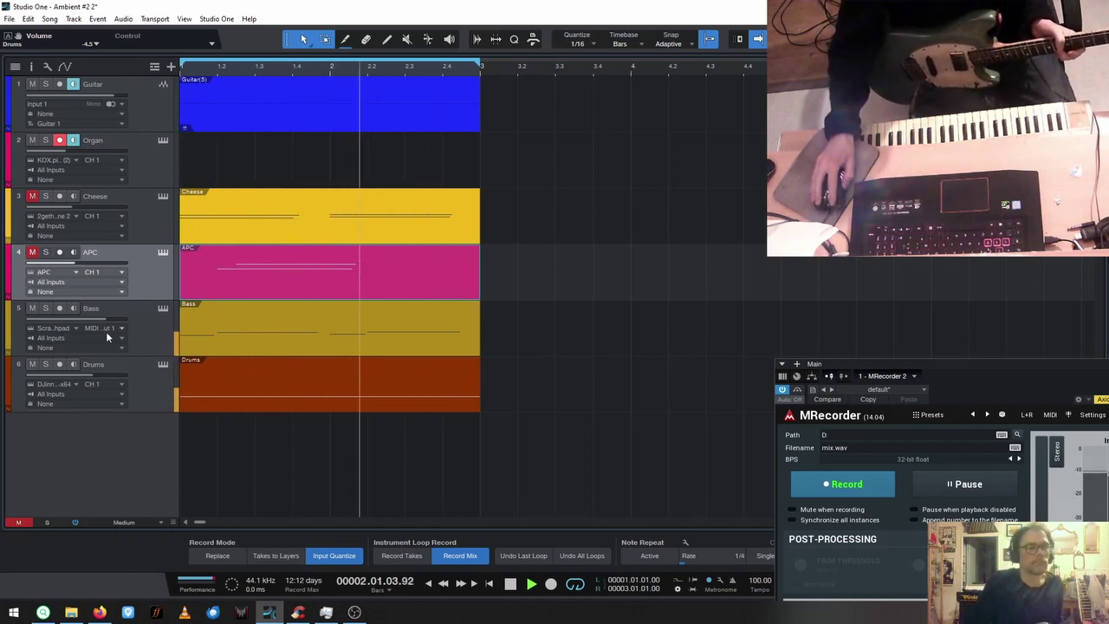
drag(105, 323, 24, 312)
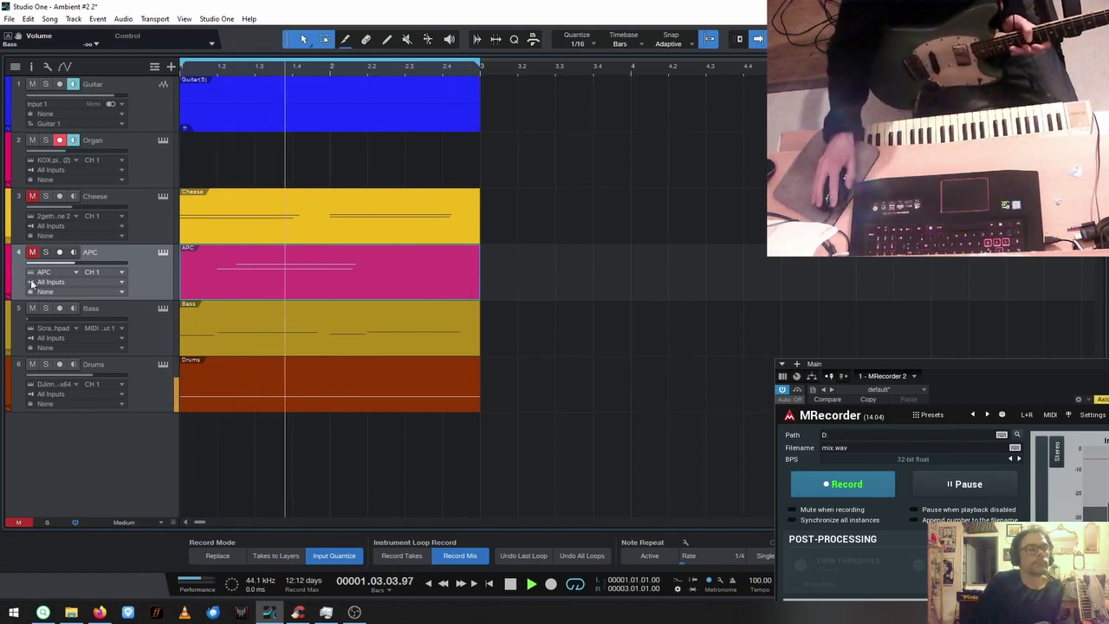
Mute the Guitar track, delete its recorded loop and unmute the track.
click(32, 84)
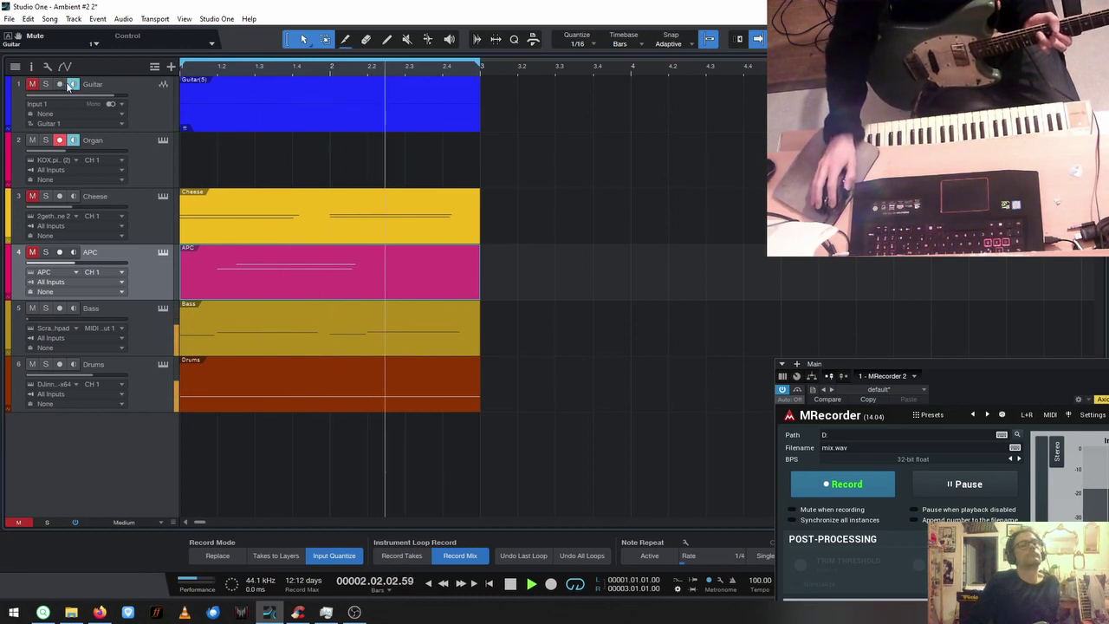
click(310, 128)
key(Delete)
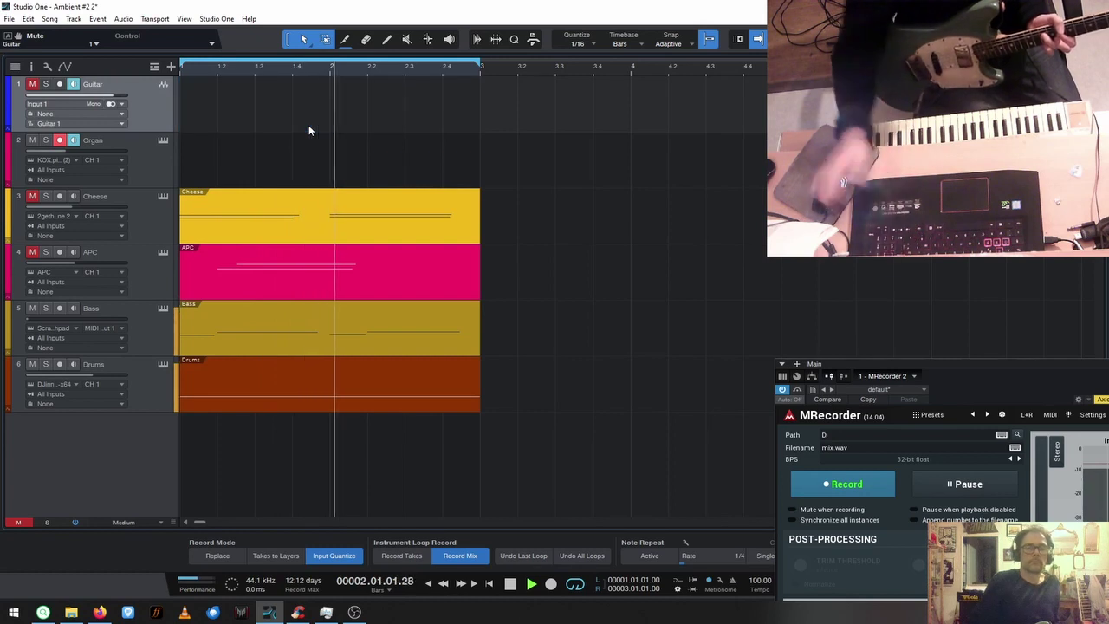
click(33, 84)
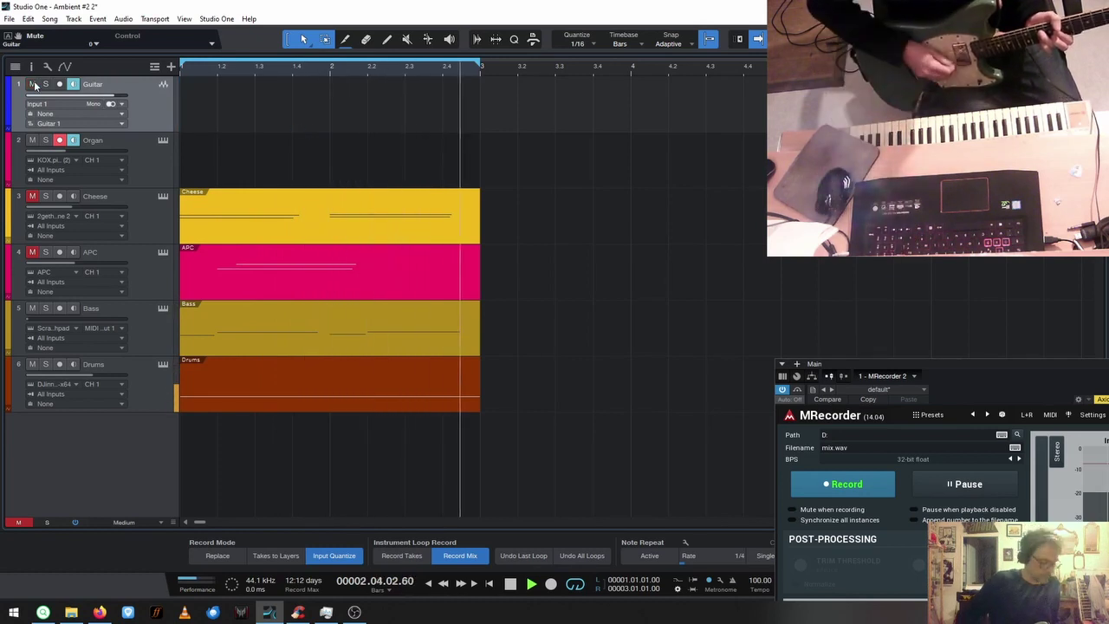